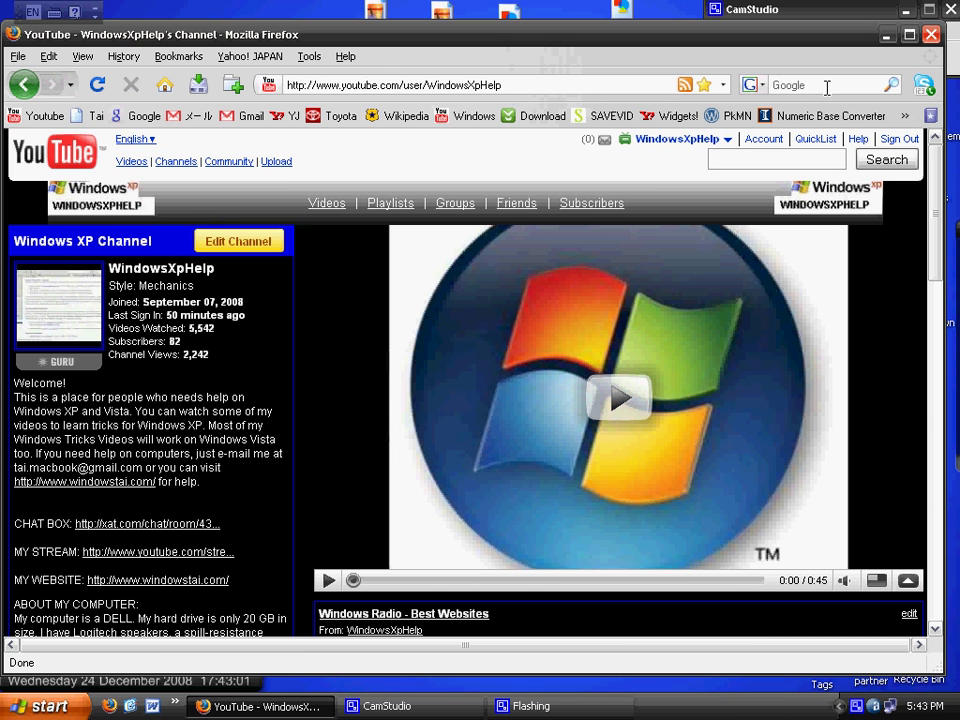
# Search Google for 'rocketdock downloads' from the Google home page
pyautogui.click(803, 87)
pyautogui.click(135, 116)
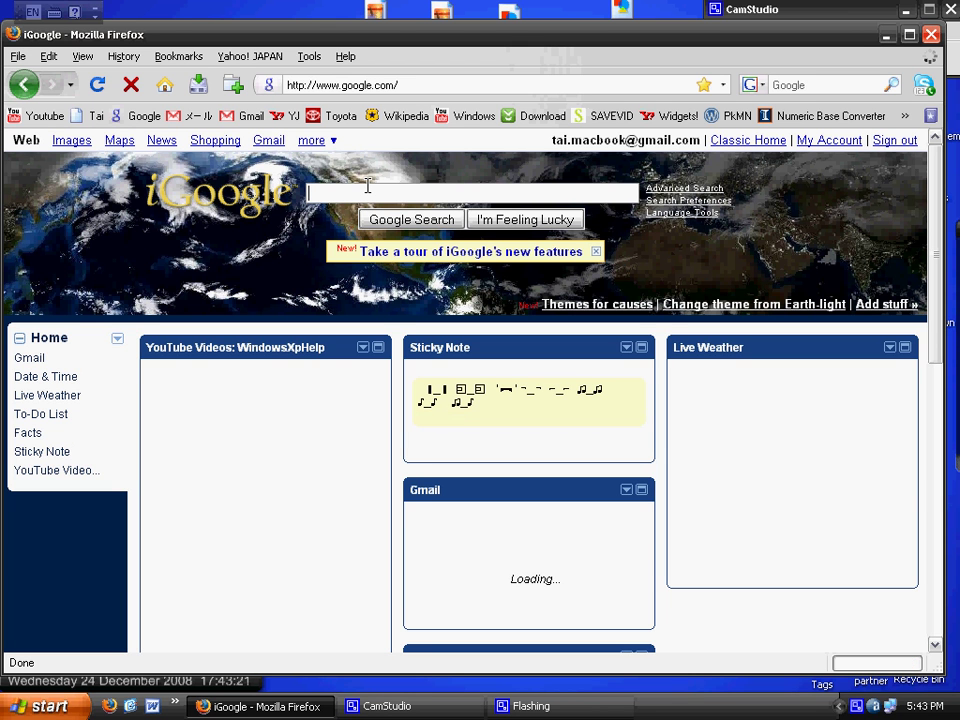
pyautogui.write('rocke')
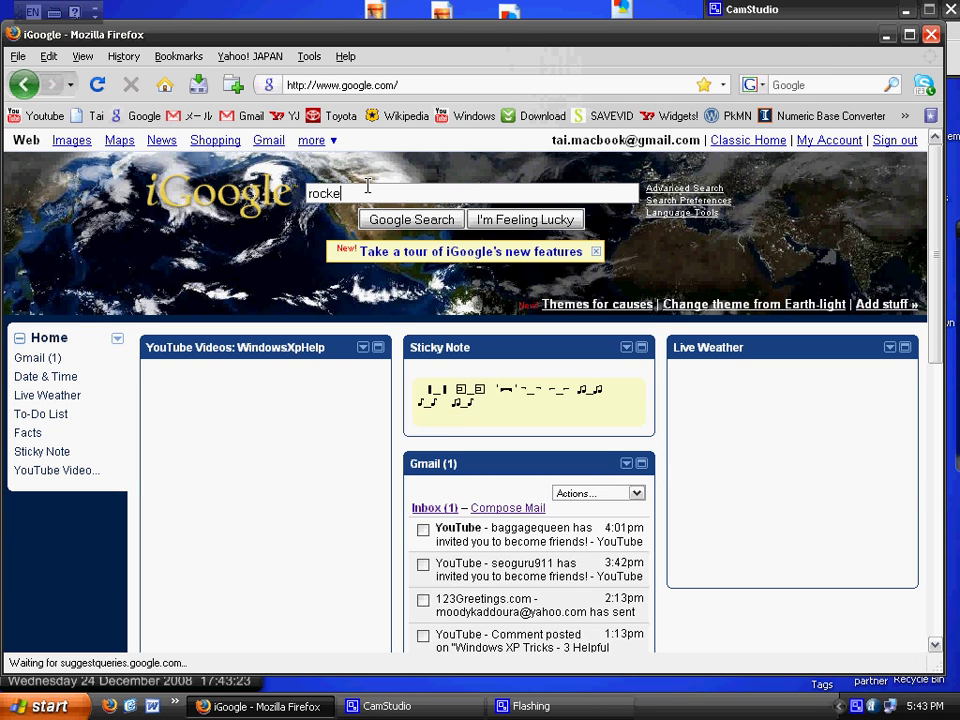
pyautogui.write('t')
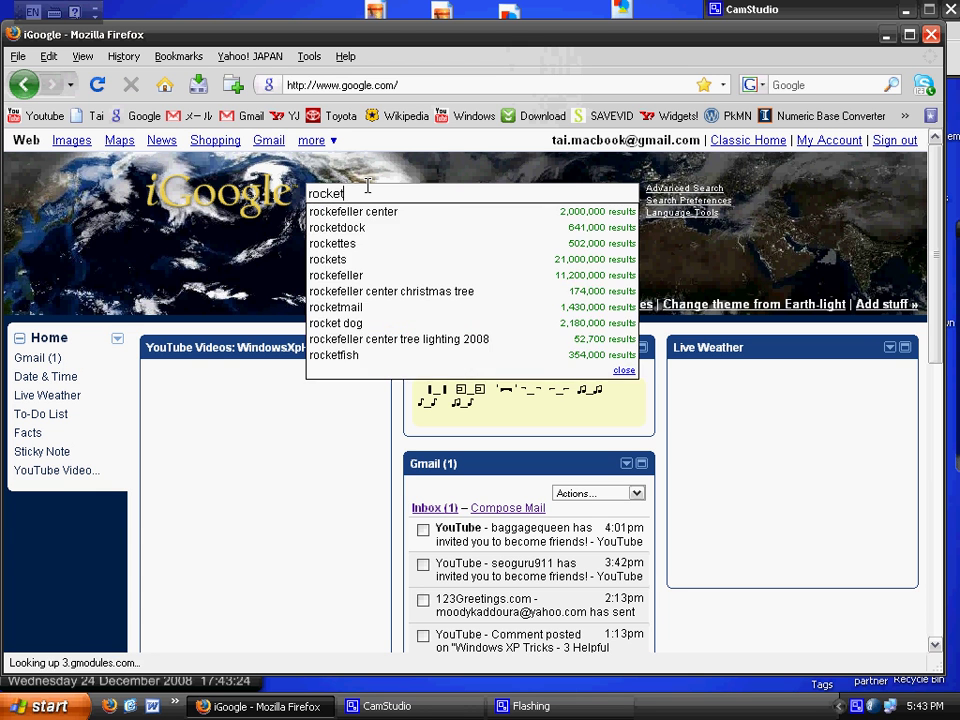
pyautogui.write('dock')
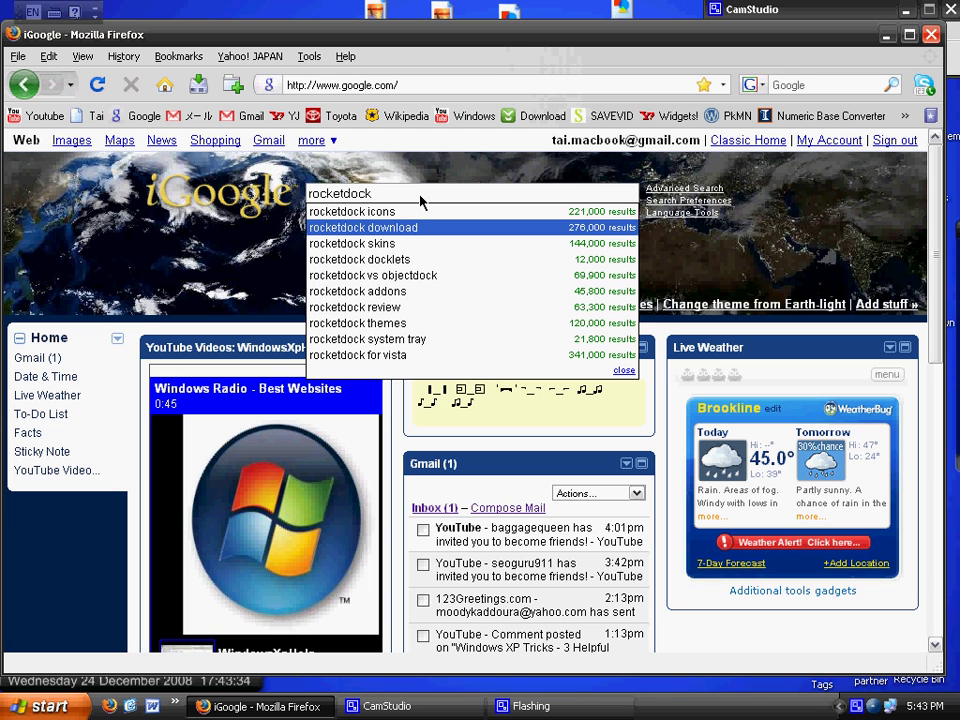
pyautogui.write('d')
pyautogui.write('ownloads')
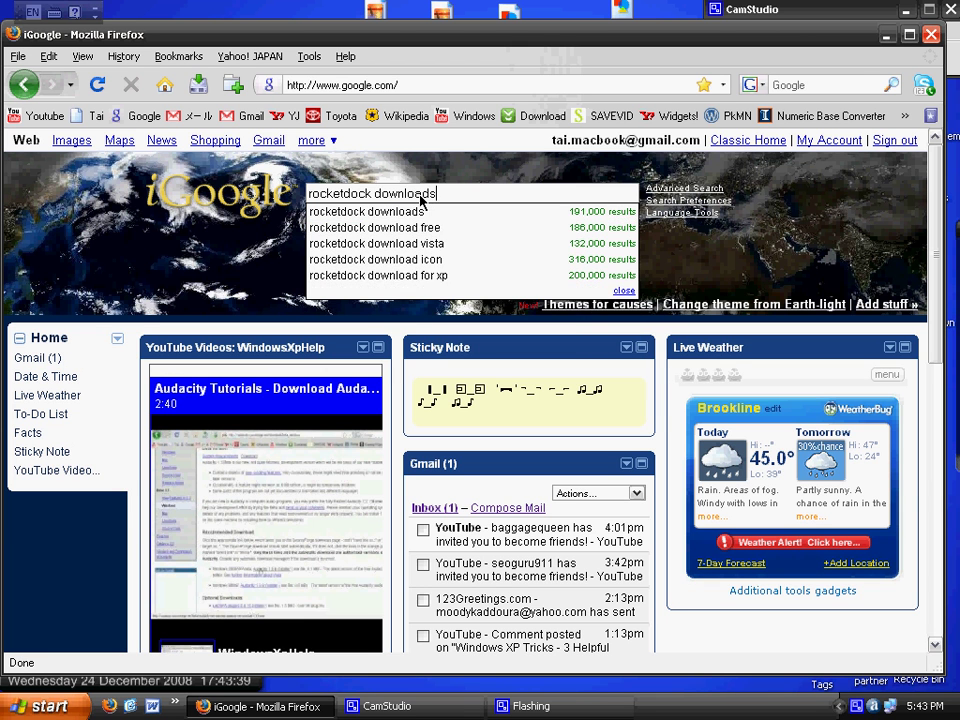
pyautogui.press('Return')
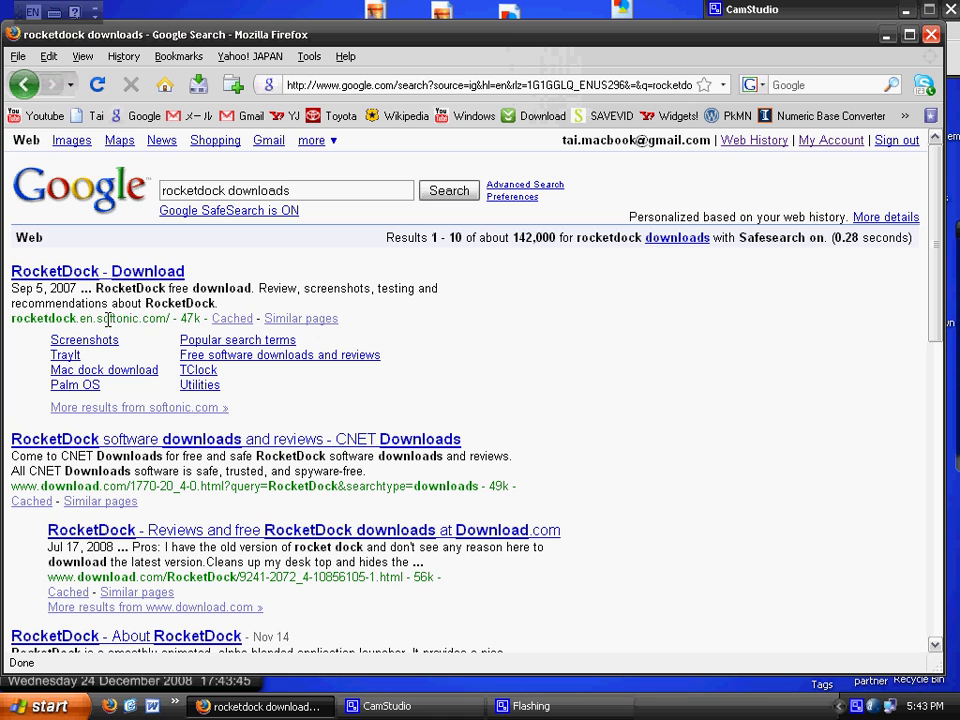
pyautogui.moveTo(63, 288); pyautogui.dragTo(388, 290)
pyautogui.click(388, 290)
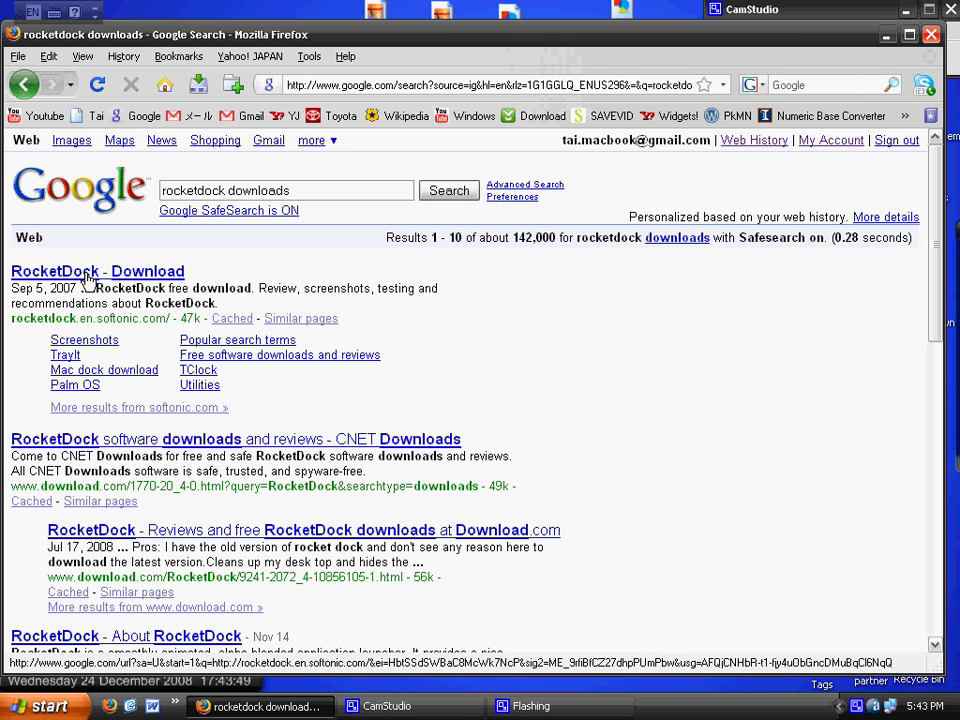
# Open Softonic's RocketDock 1.3.5 page and request its free 6.2 MB download
pyautogui.click(88, 277)
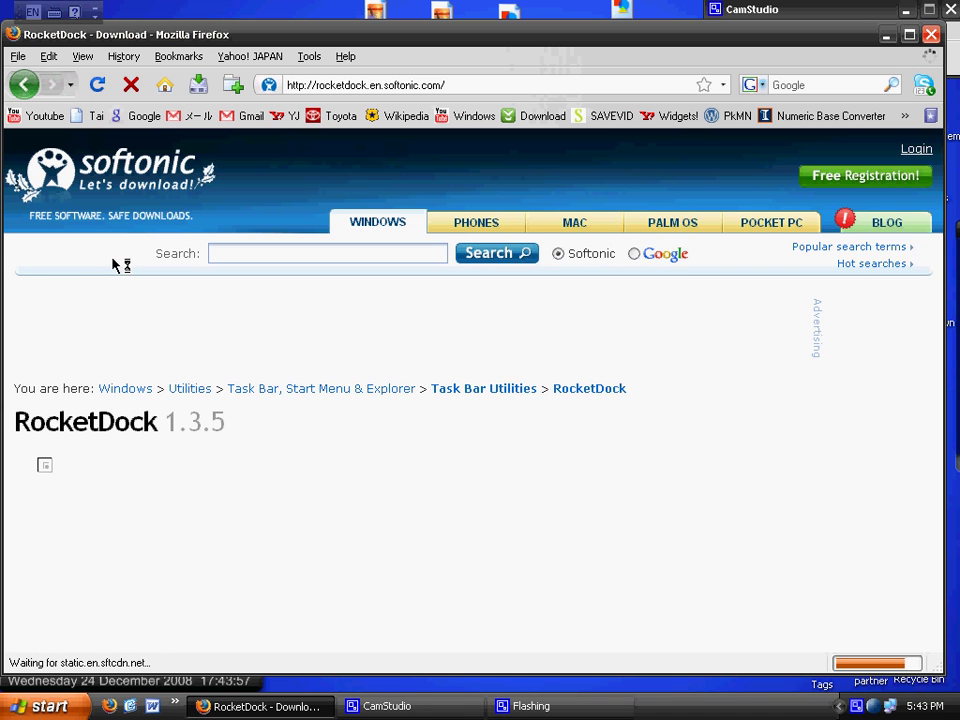
pyautogui.scroll(-4, 279, 395)
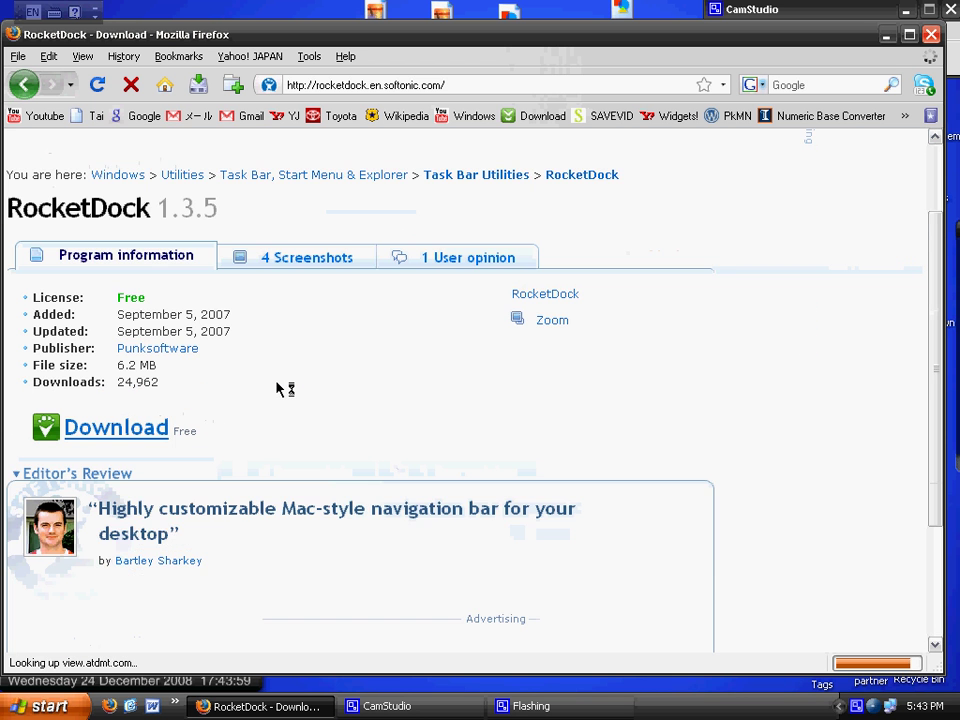
pyautogui.scroll(-1, 163, 406)
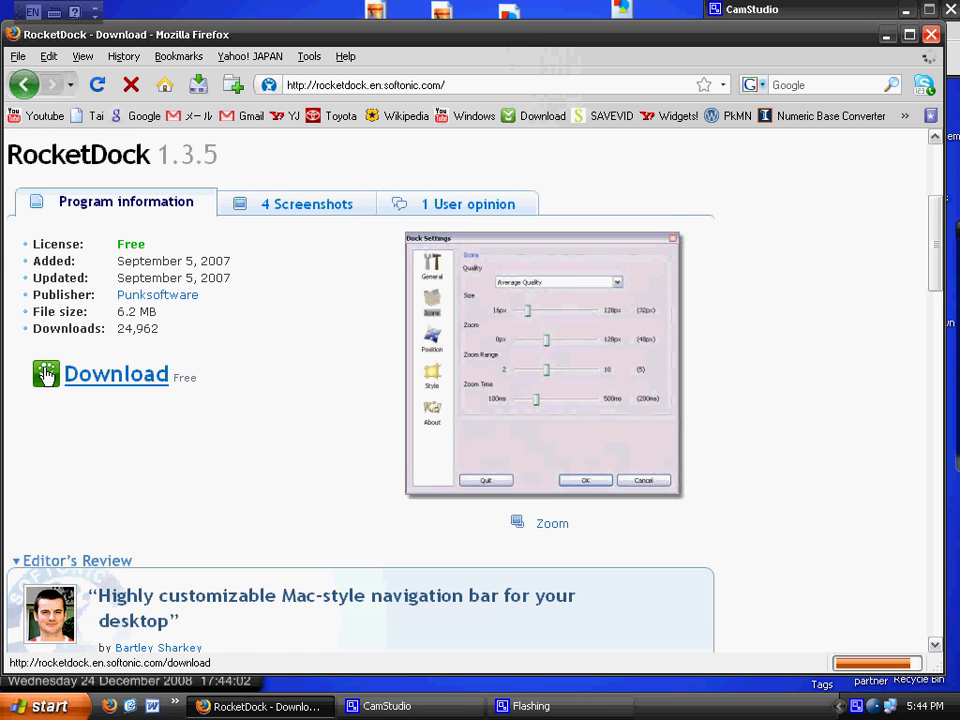
pyautogui.scroll(3, 140, 390)
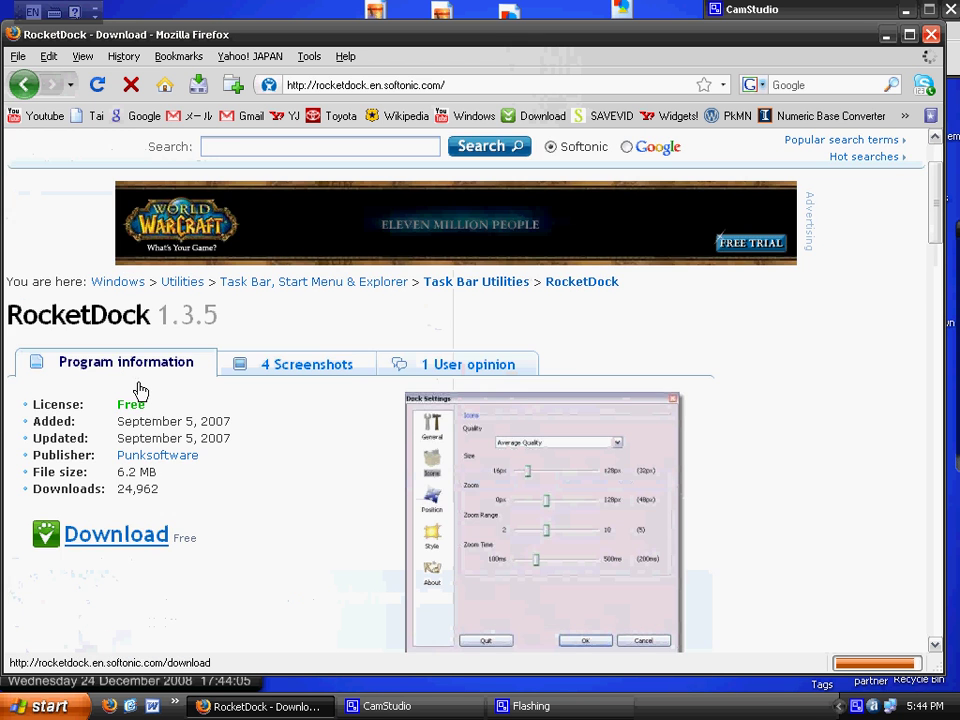
pyautogui.scroll(2, 140, 390)
pyautogui.scroll(-3, 150, 390)
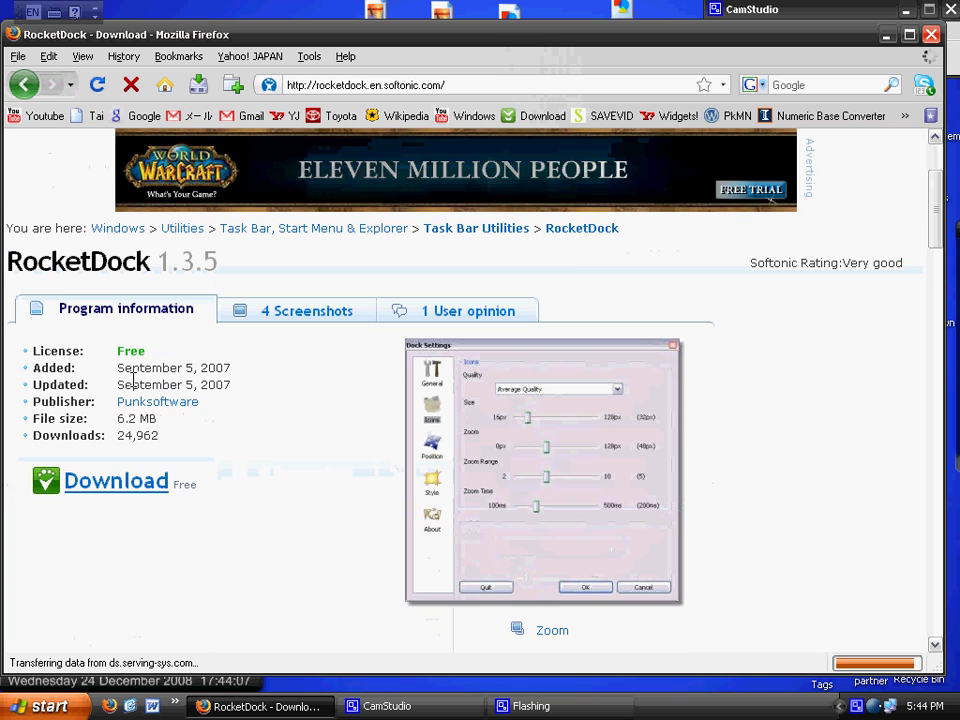
pyautogui.scroll(-1, 157, 453)
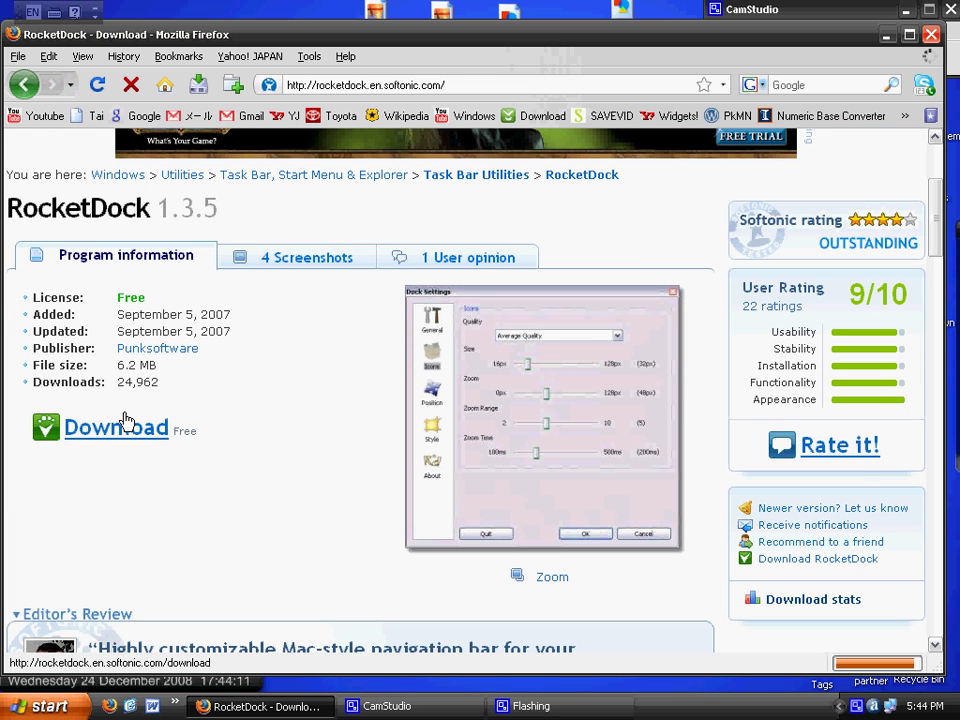
pyautogui.click(118, 432)
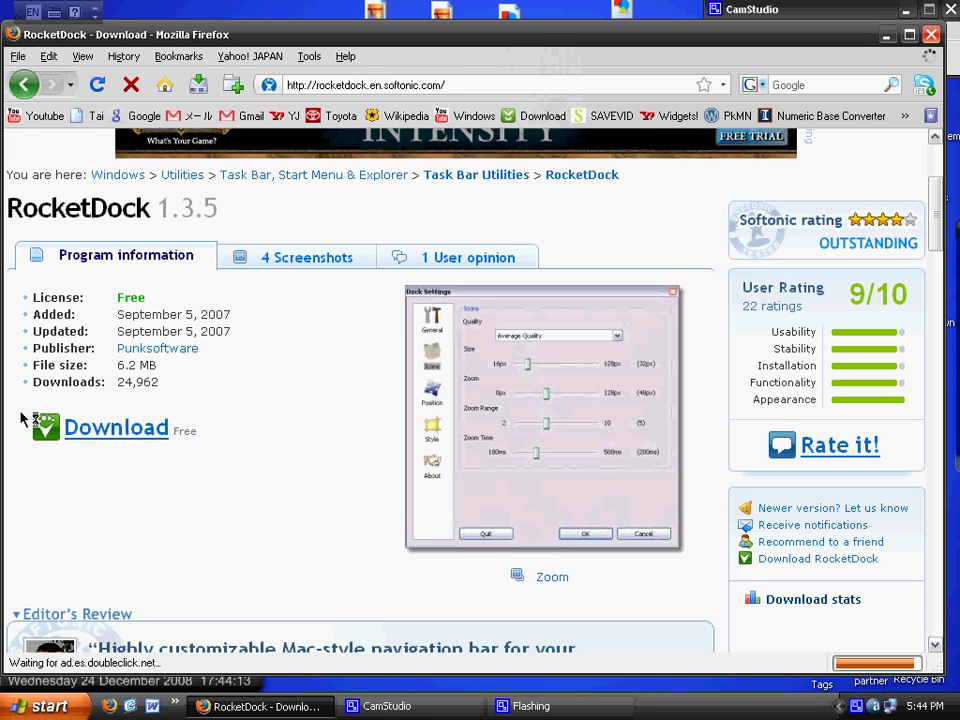
pyautogui.moveTo(20, 418); pyautogui.dragTo(140, 447)
pyautogui.click(33, 403)
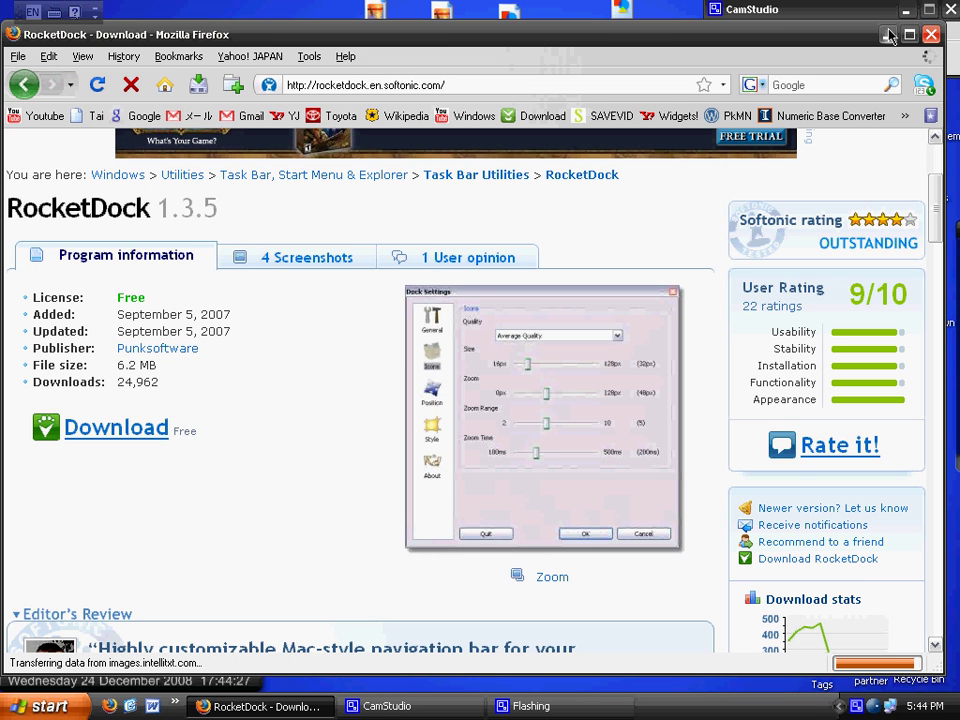
# Minimize Firefox, launch RocketDock from its desktop shortcut, then restore the Firefox window
pyautogui.click(888, 36)
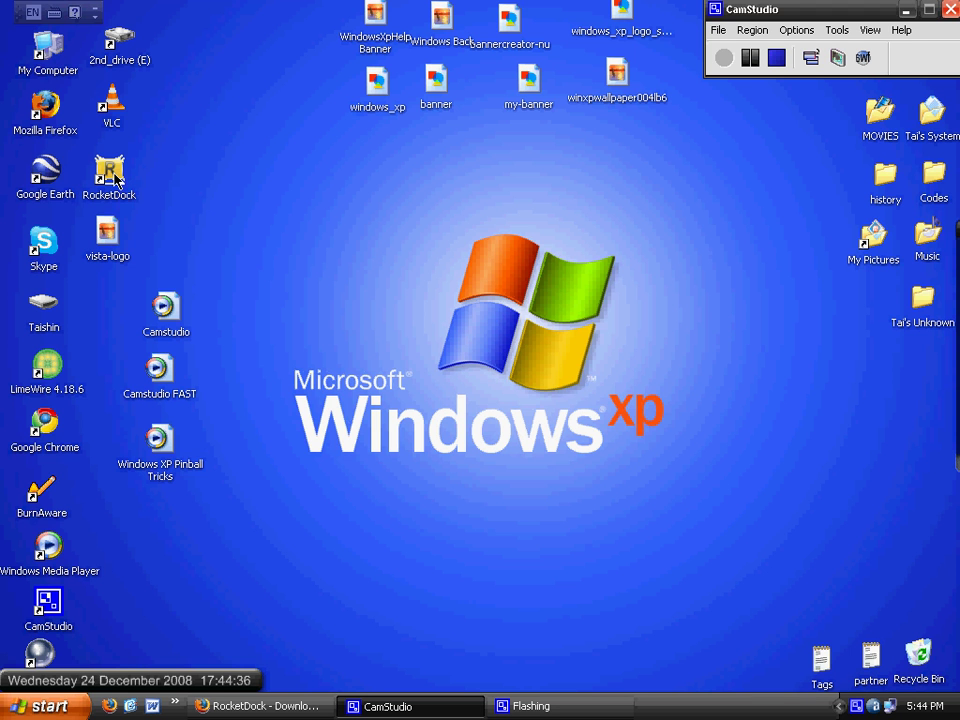
pyautogui.click(114, 178)
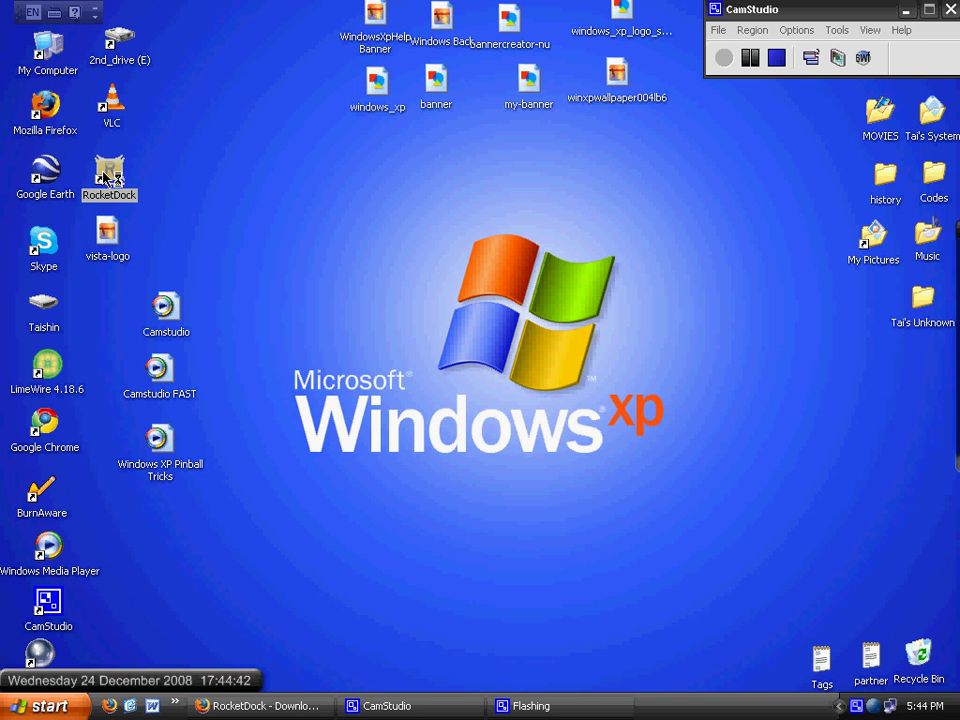
pyautogui.doubleClick(94, 193)
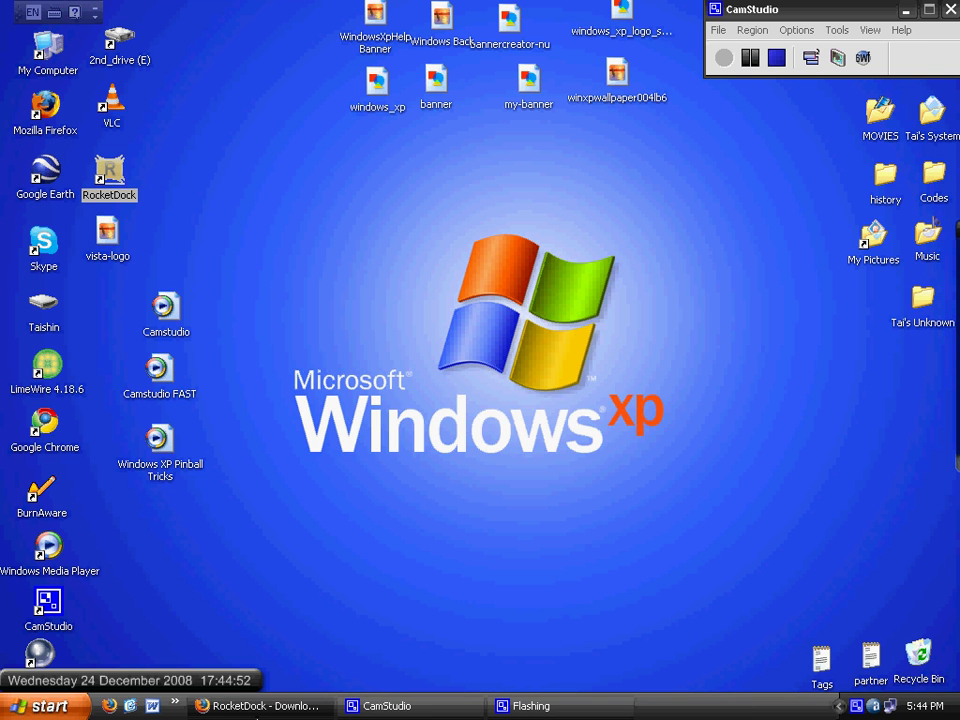
pyautogui.click(265, 706)
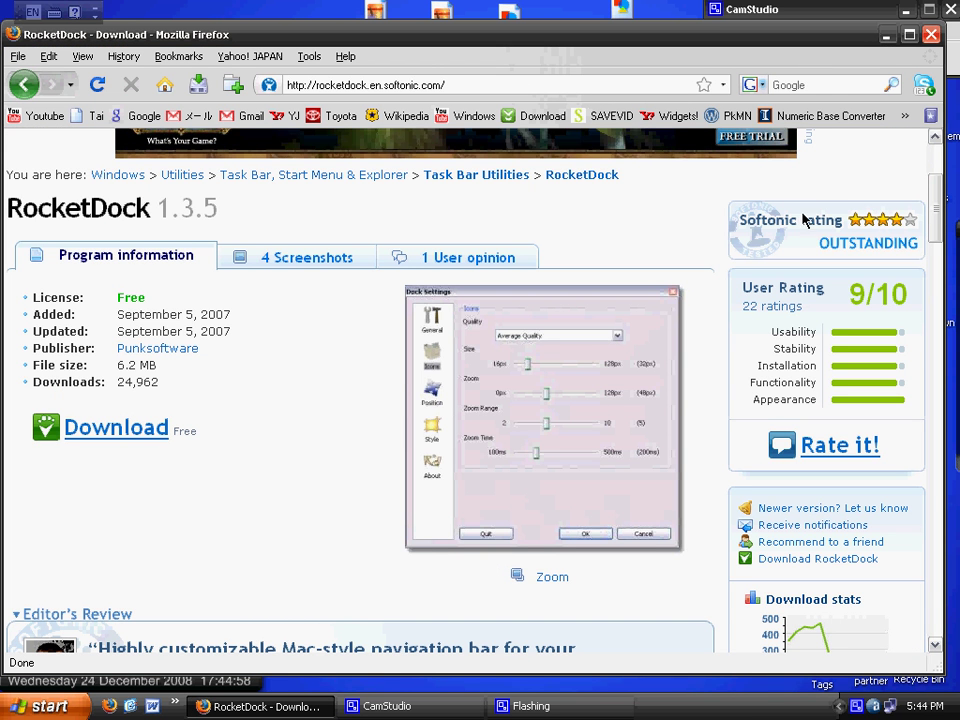
# Search Google for 'apple do leopare background' from the Firefox search bar
pyautogui.hotkey('ctrl', 'k')
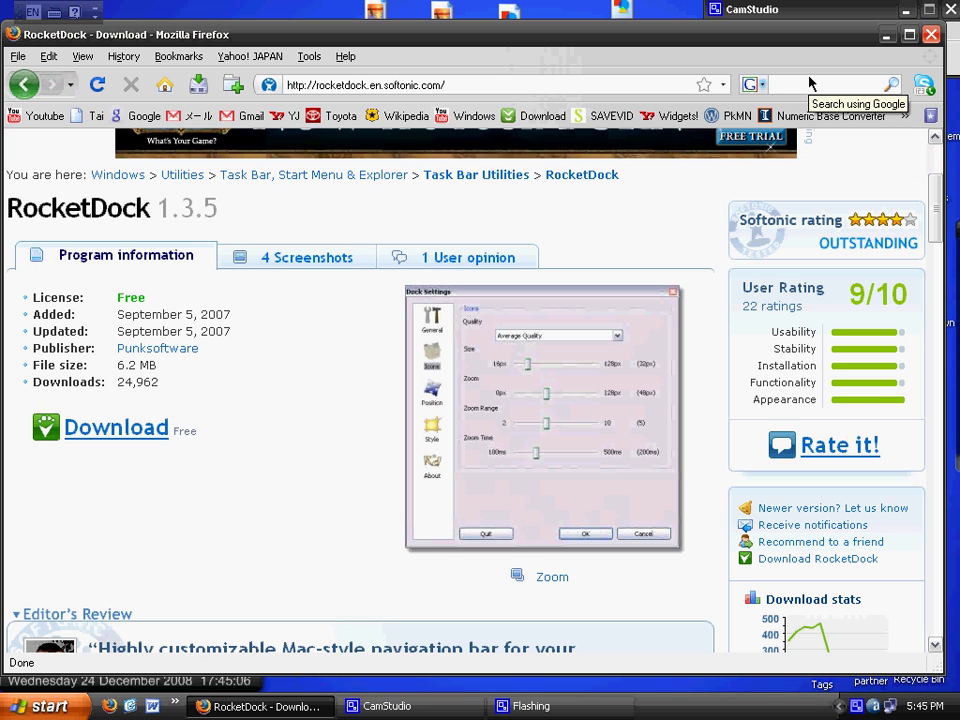
pyautogui.click(809, 84)
pyautogui.write('appl')
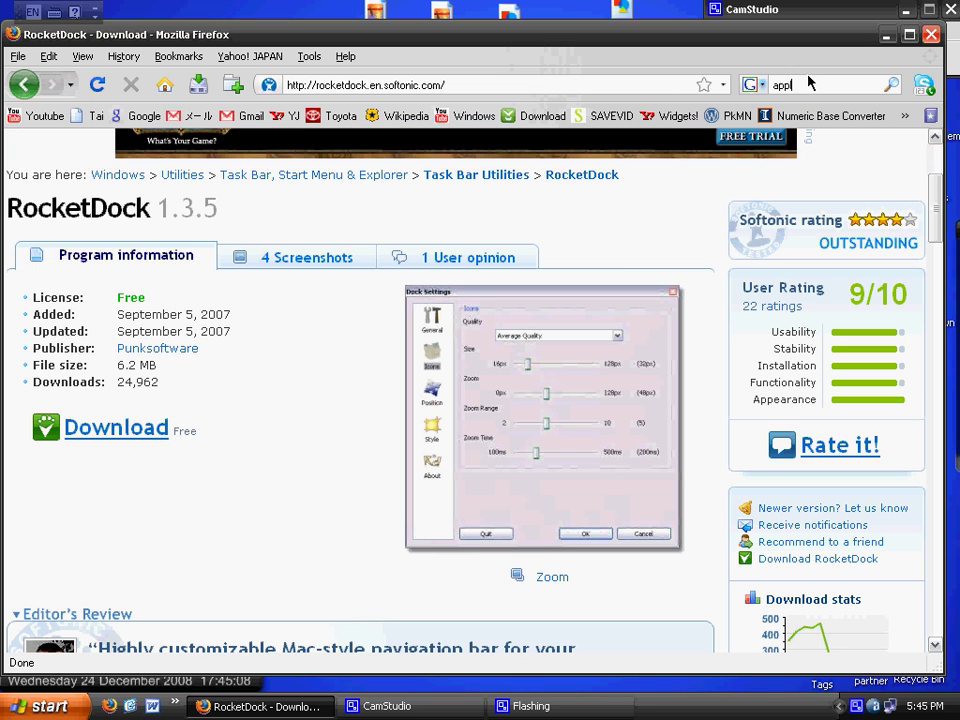
pyautogui.write('e d')
pyautogui.write('o')
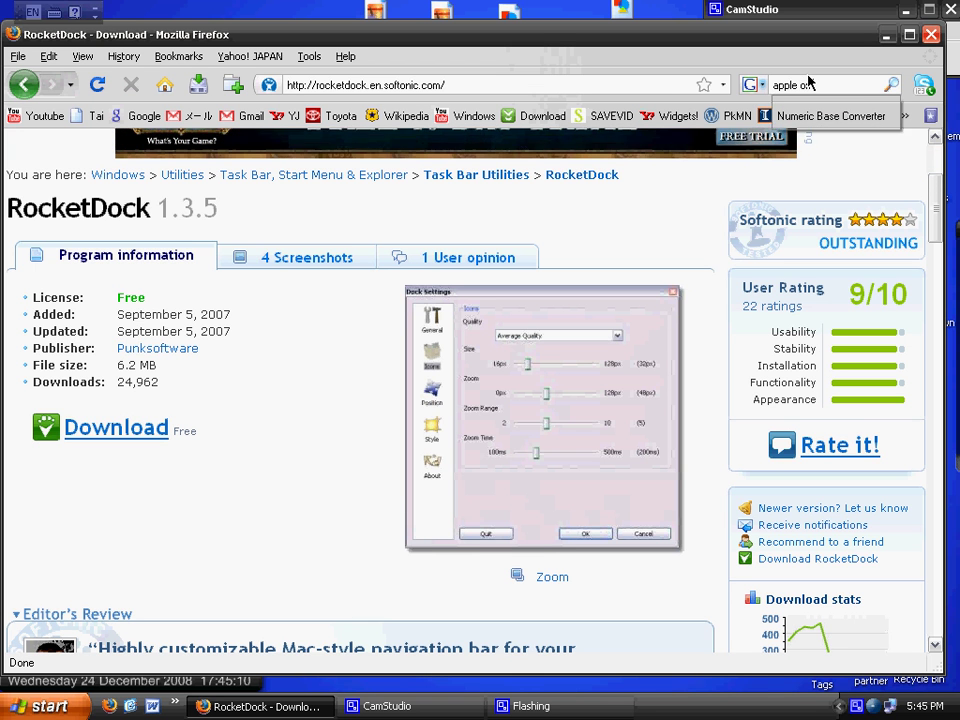
pyautogui.write(' leo')
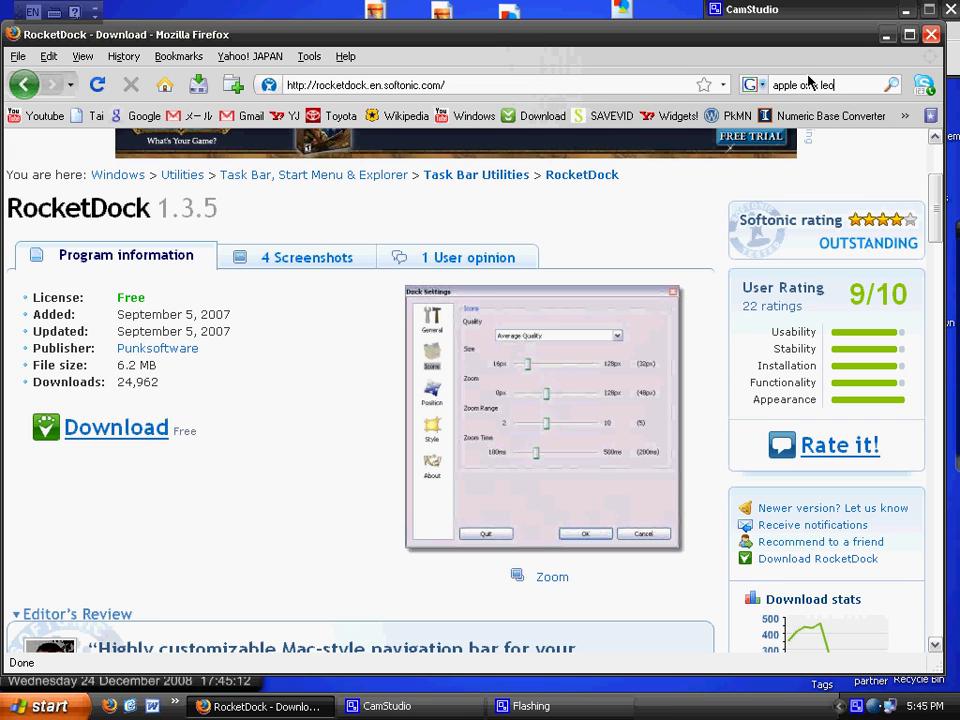
pyautogui.write('pa')
pyautogui.write('re')
pyautogui.write(' ba')
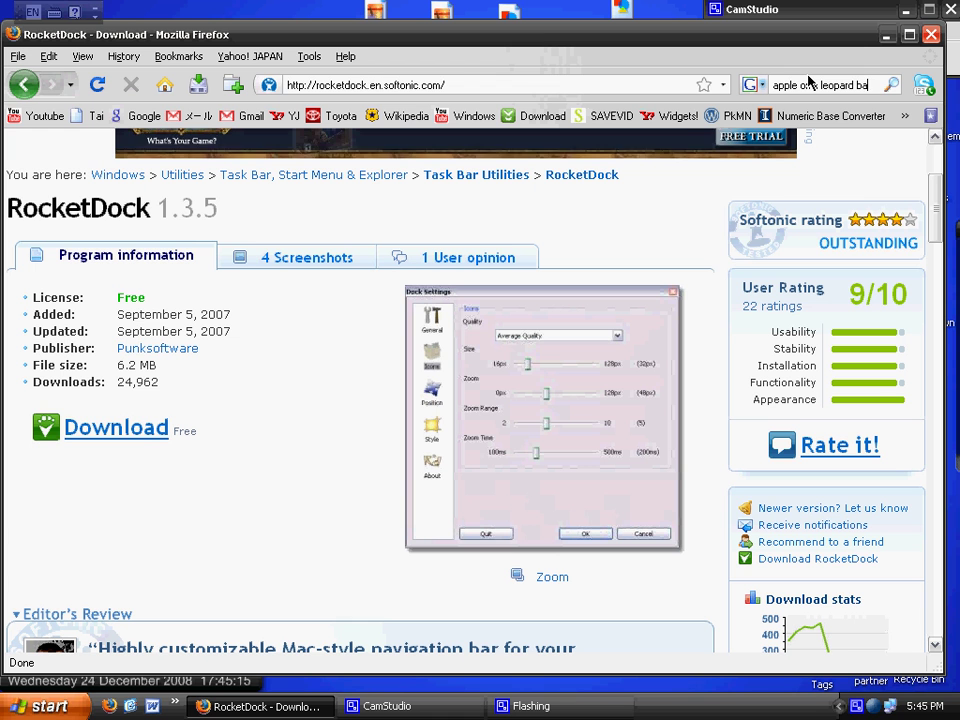
pyautogui.write('ckg')
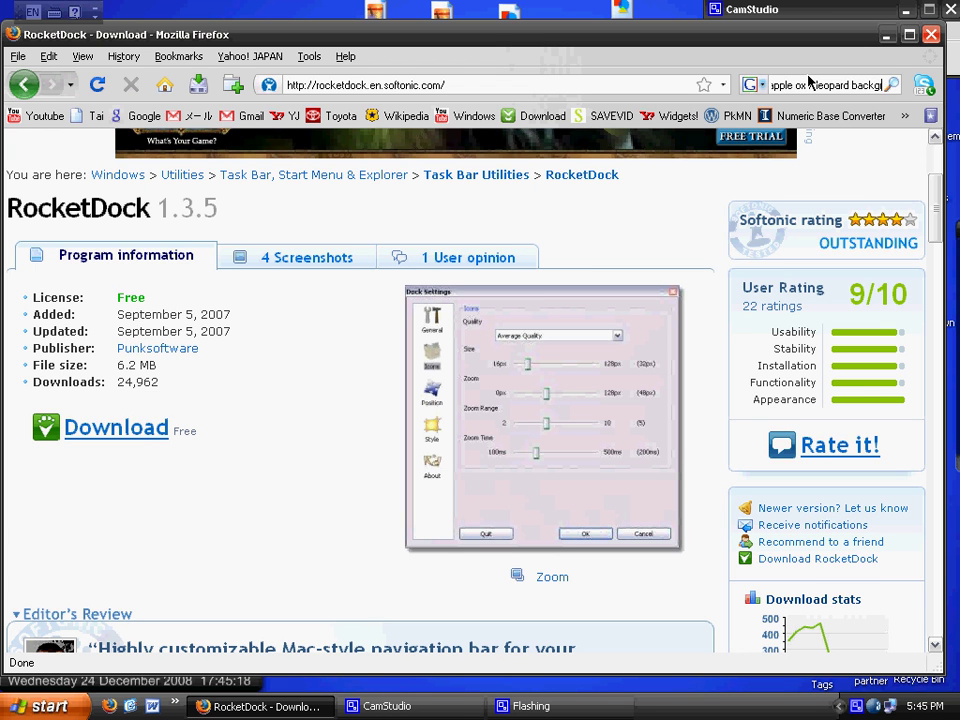
pyautogui.write('roun')
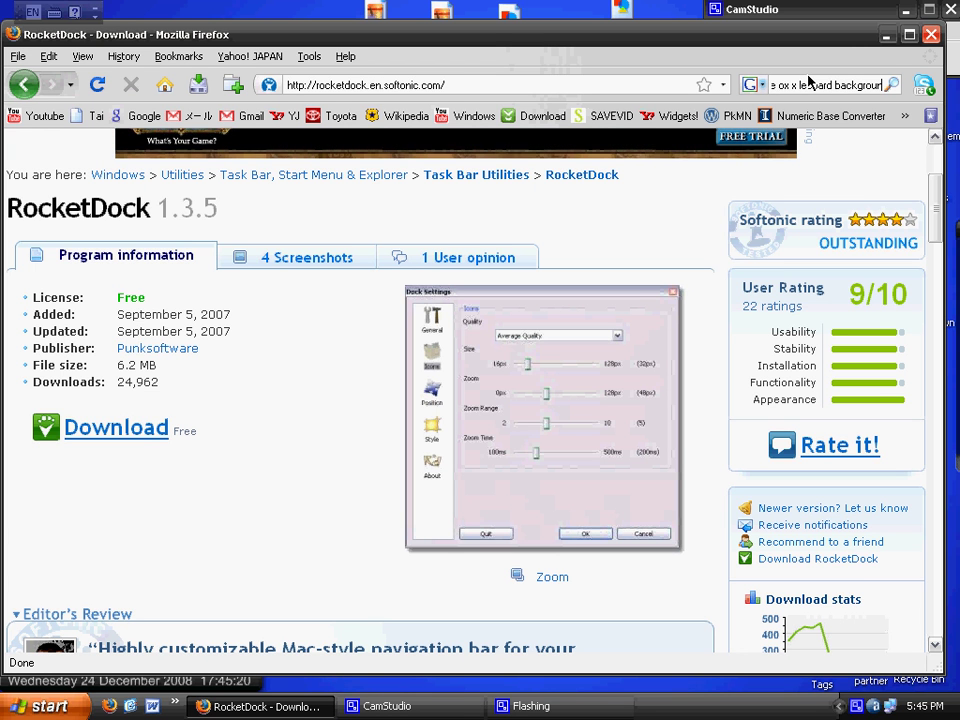
pyautogui.write('d')
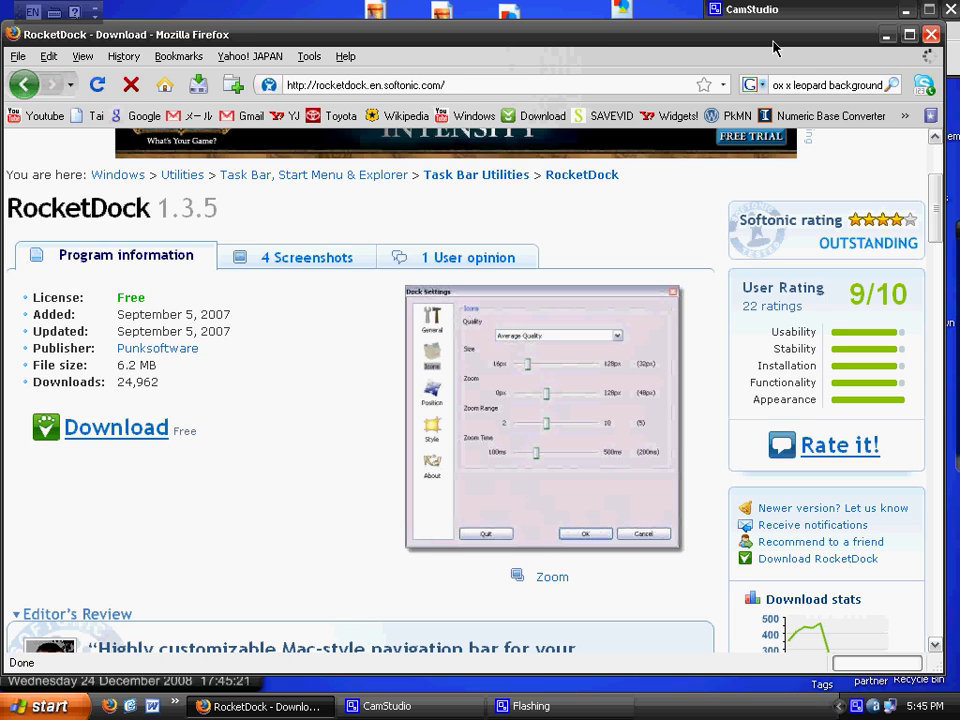
pyautogui.press('Return')
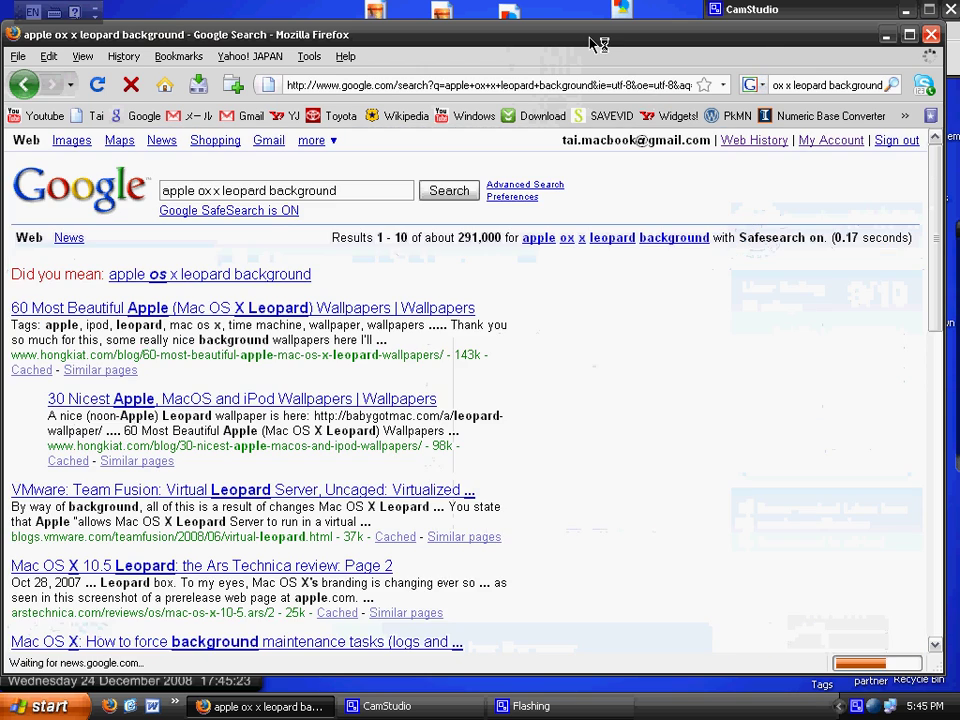
# Accept the 'apple os x leopard background' spelling correction and switch to image results
pyautogui.moveTo(596, 43); pyautogui.dragTo(600, 313)
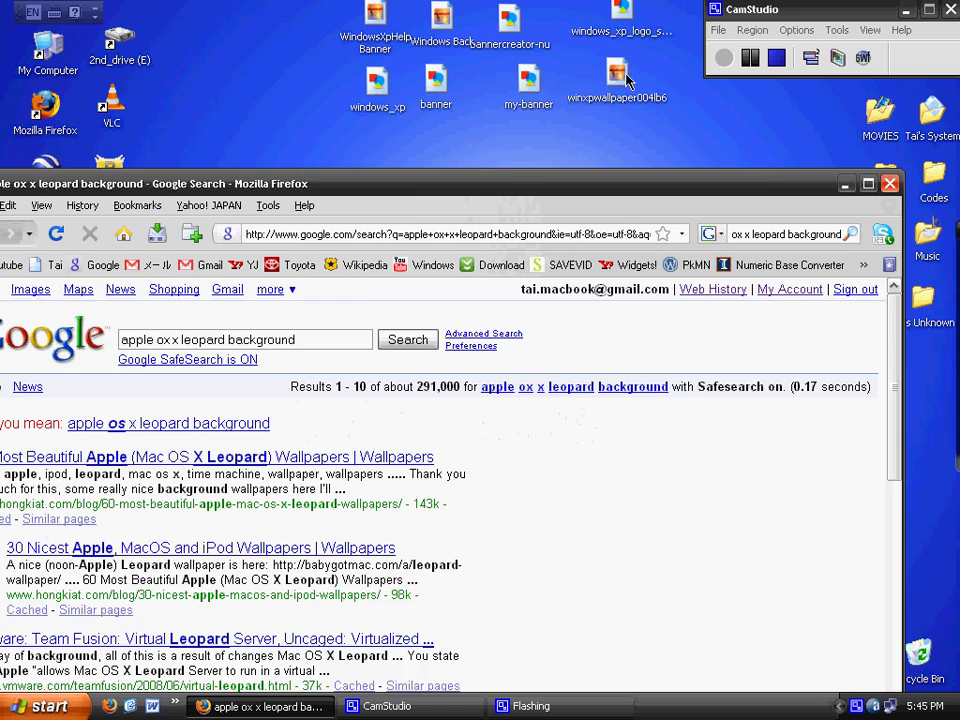
pyautogui.moveTo(600, 313)
pyautogui.mouseDown()
pyautogui.moveTo(668, 90)
pyautogui.moveTo(645, 33)
pyautogui.moveTo(632, 28)
pyautogui.mouseUp()
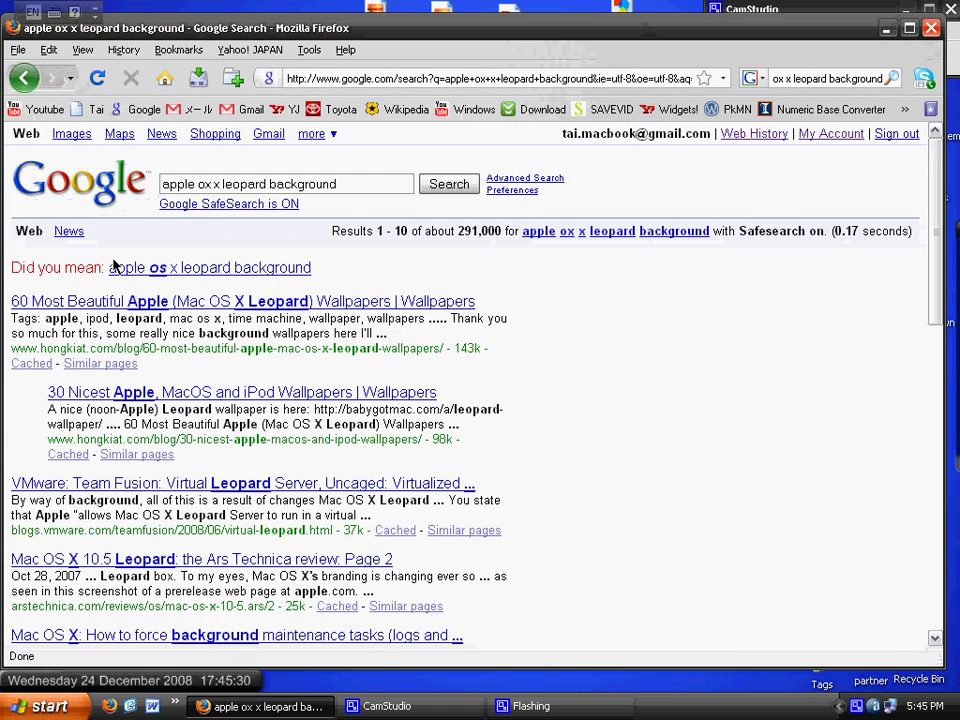
pyautogui.click(187, 272)
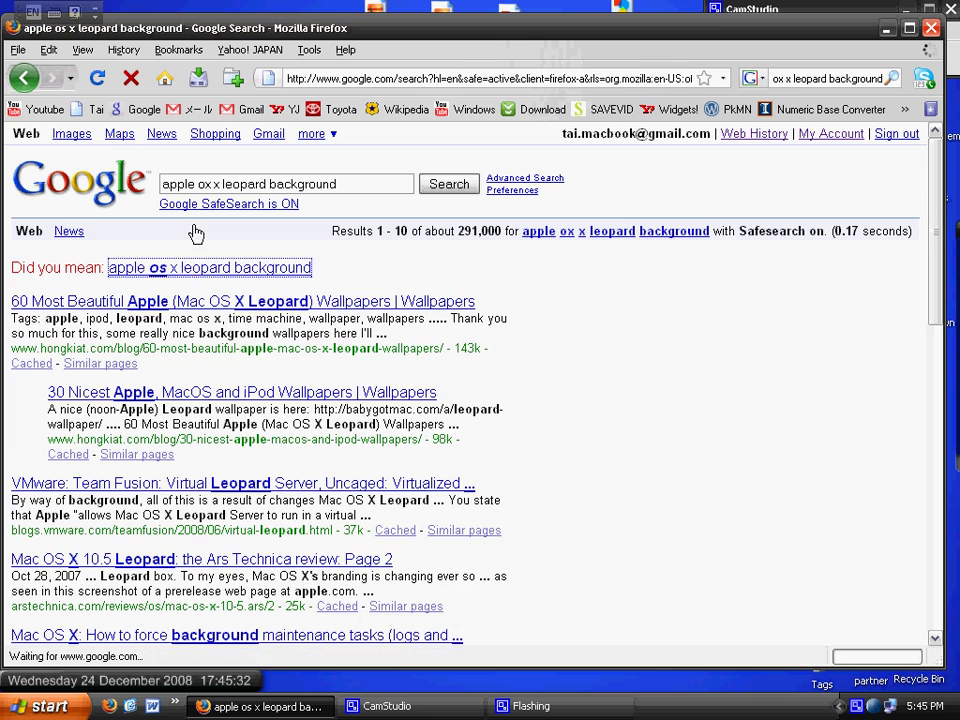
pyautogui.click(64, 135)
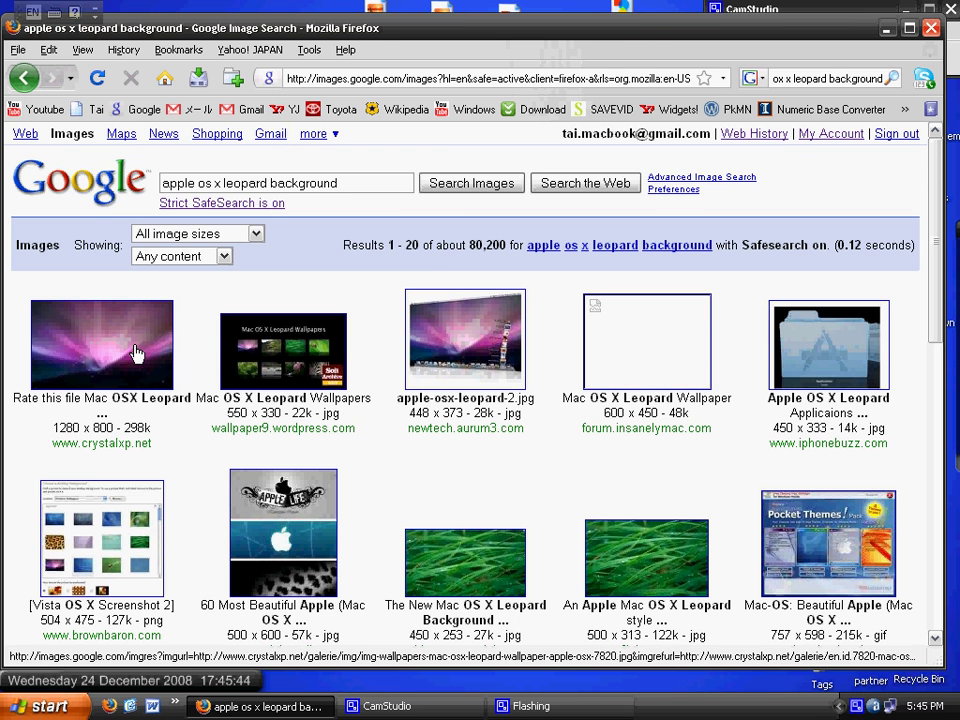
# Open the first 1280 × 800 purple Leopard wallpaper result and load its full-size image
pyautogui.click(135, 352)
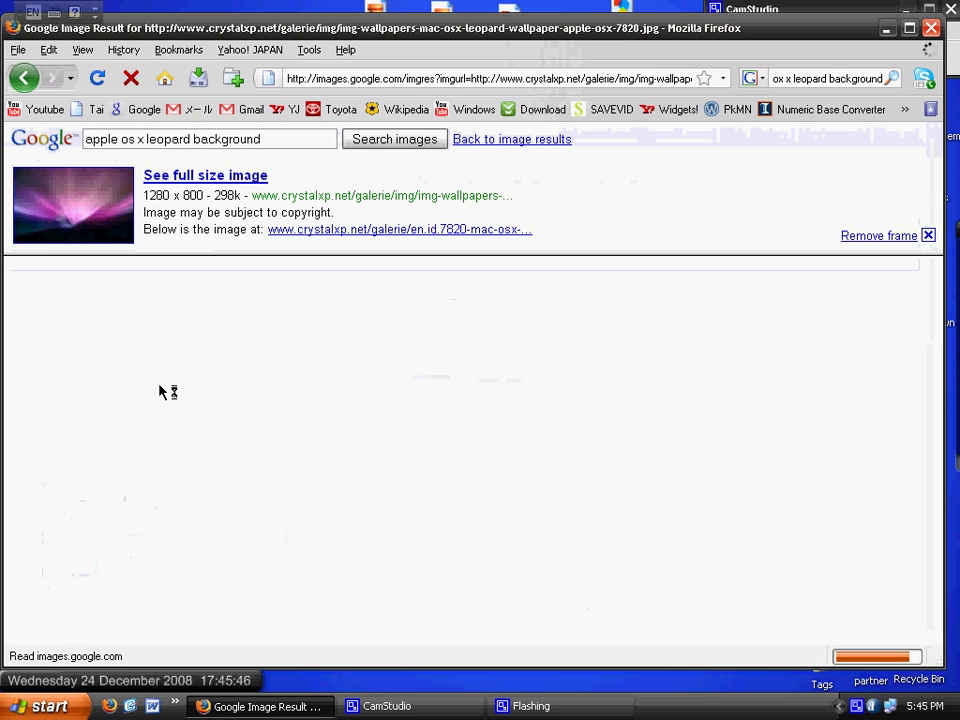
pyautogui.click(219, 182)
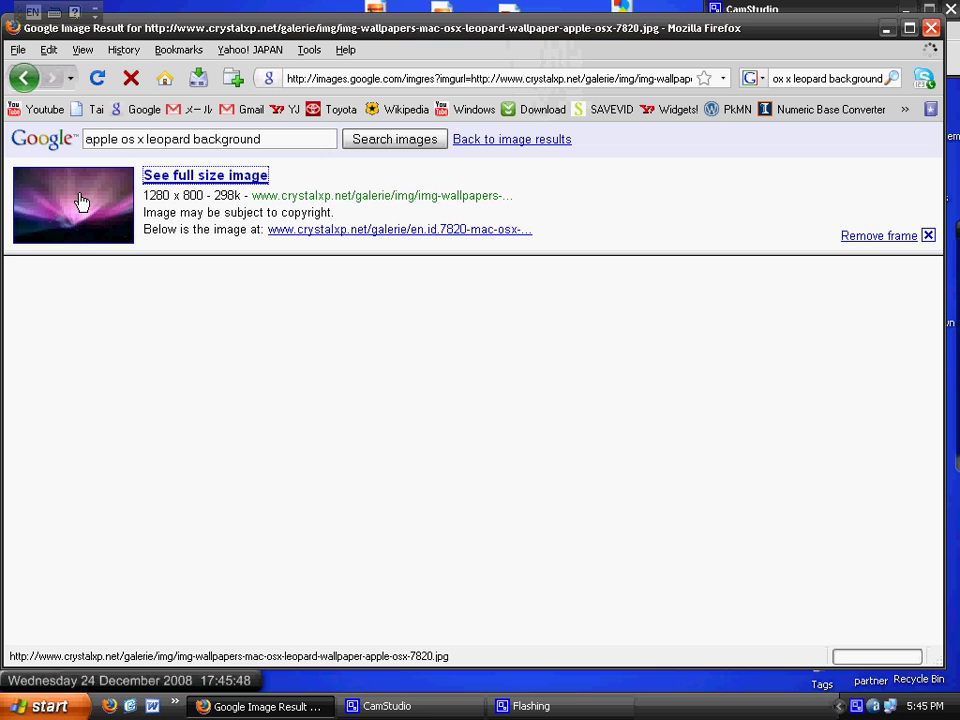